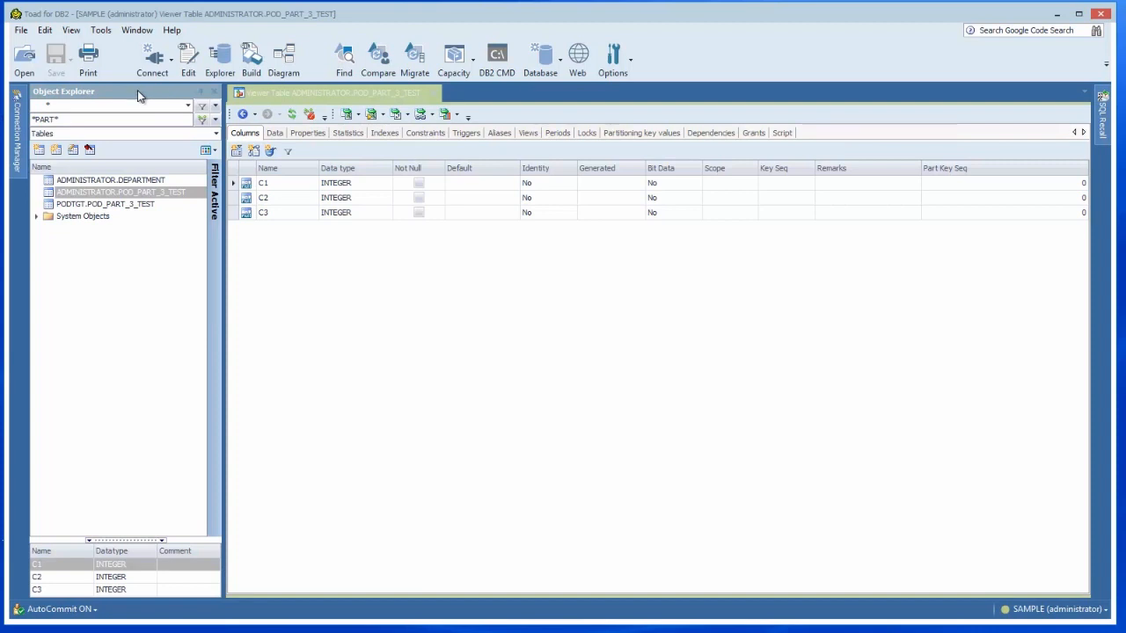
# Start an object comparison with SAMPLE as source and target, and add the STAGE schema as the source objects
pyautogui.click(378, 60)
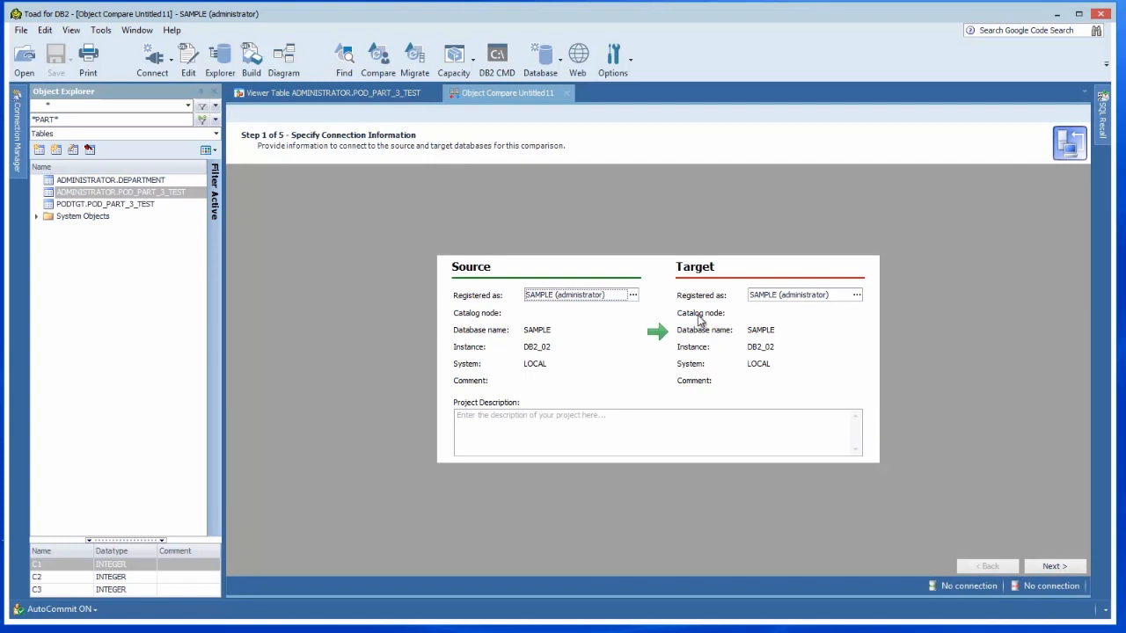
pyautogui.click(1053, 566)
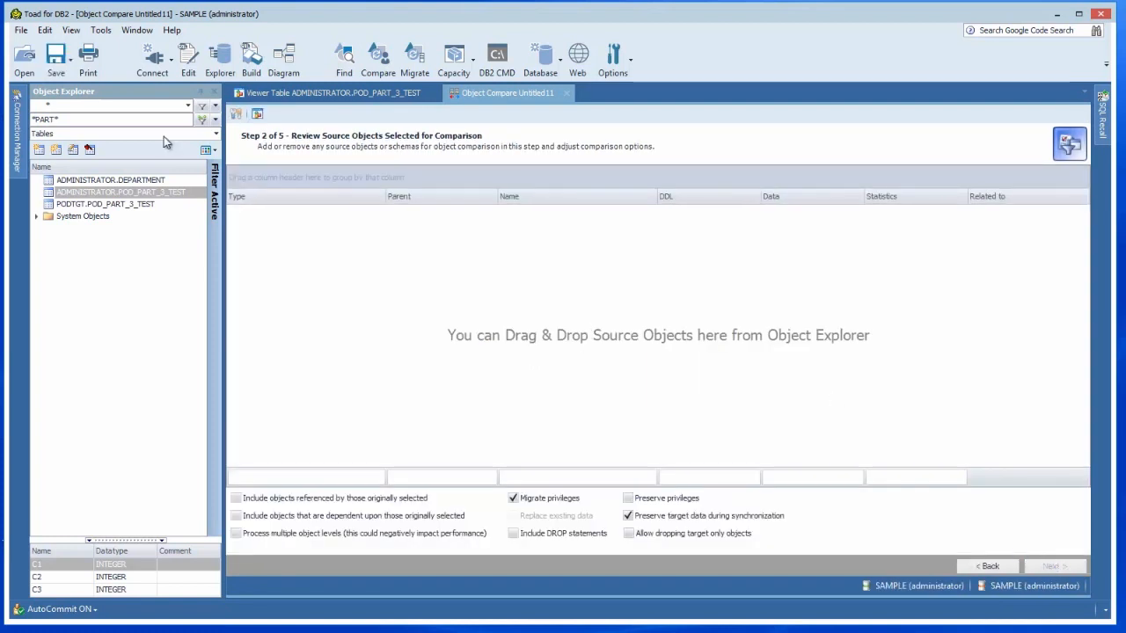
pyautogui.click(215, 135)
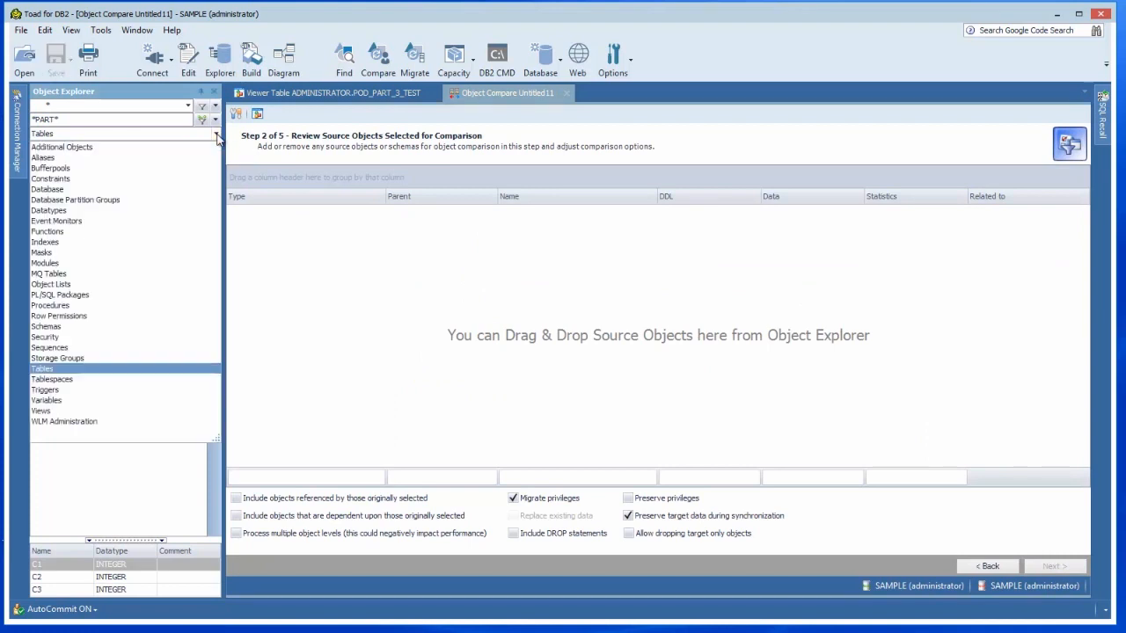
pyautogui.click(116, 328)
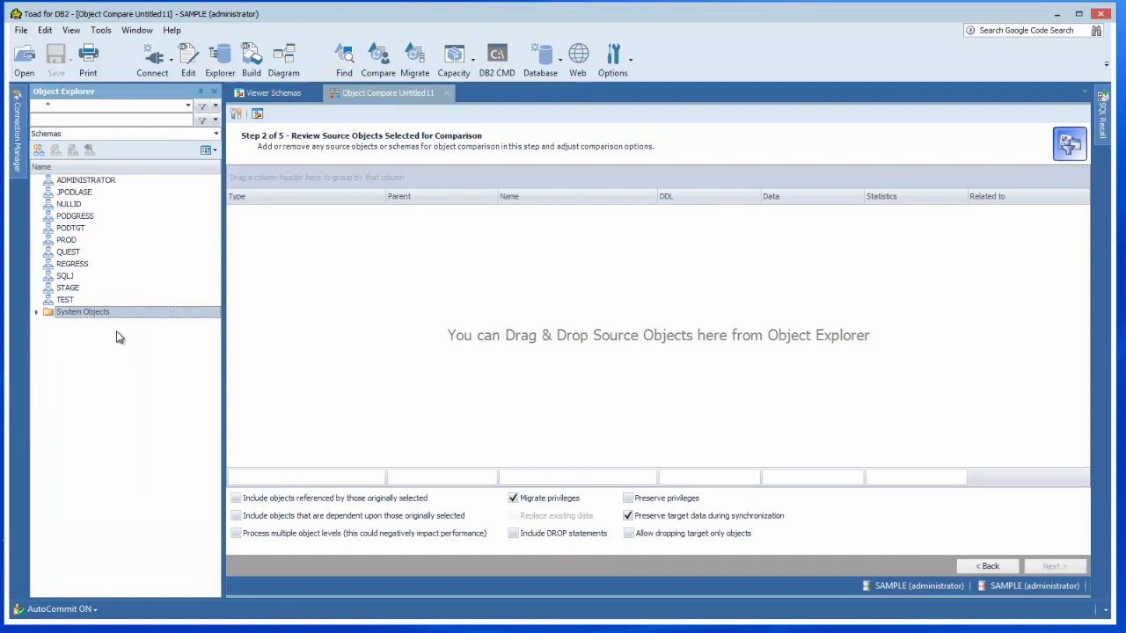
pyautogui.click(70, 289)
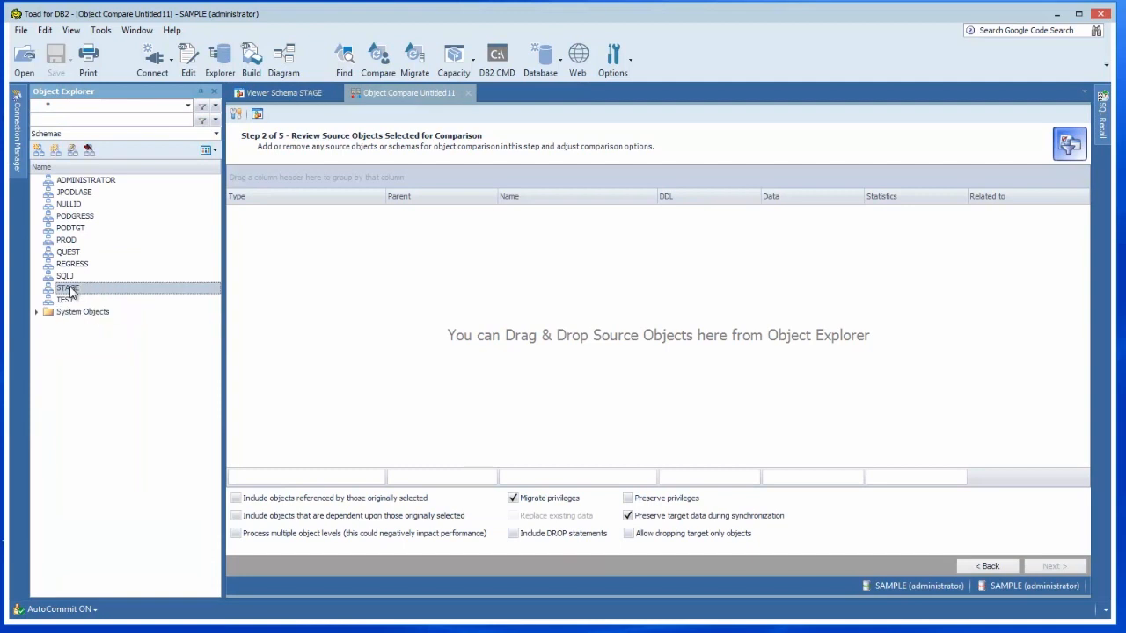
pyautogui.moveTo(70, 290); pyautogui.dragTo(311, 262)
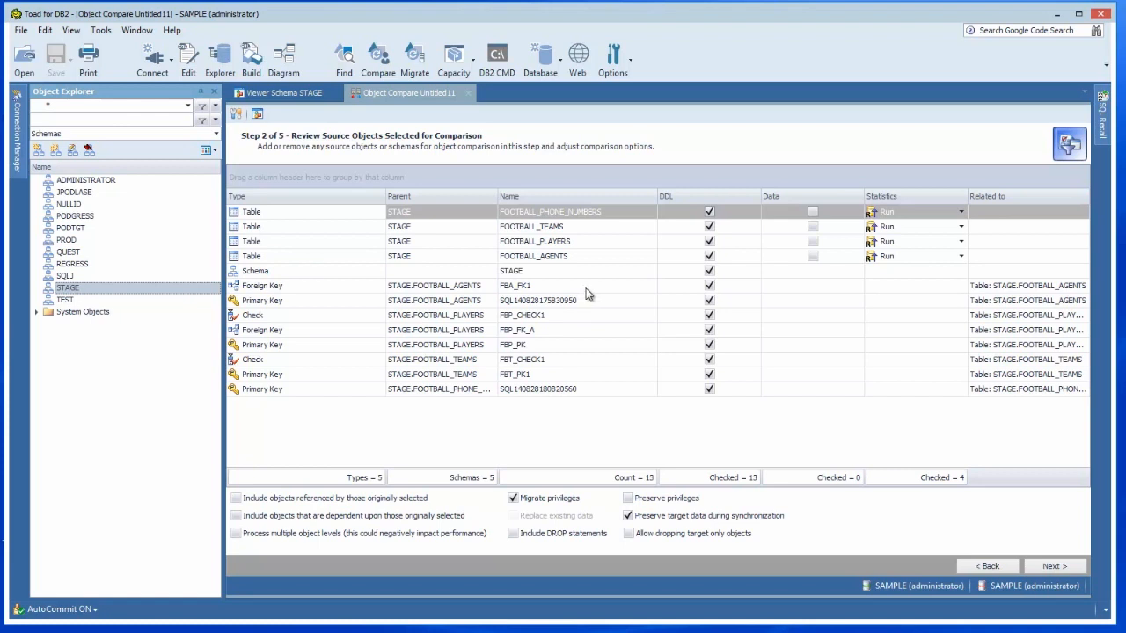
# Map the STAGE source schema to the PROD target schema and run the comparison
pyautogui.click(1053, 566)
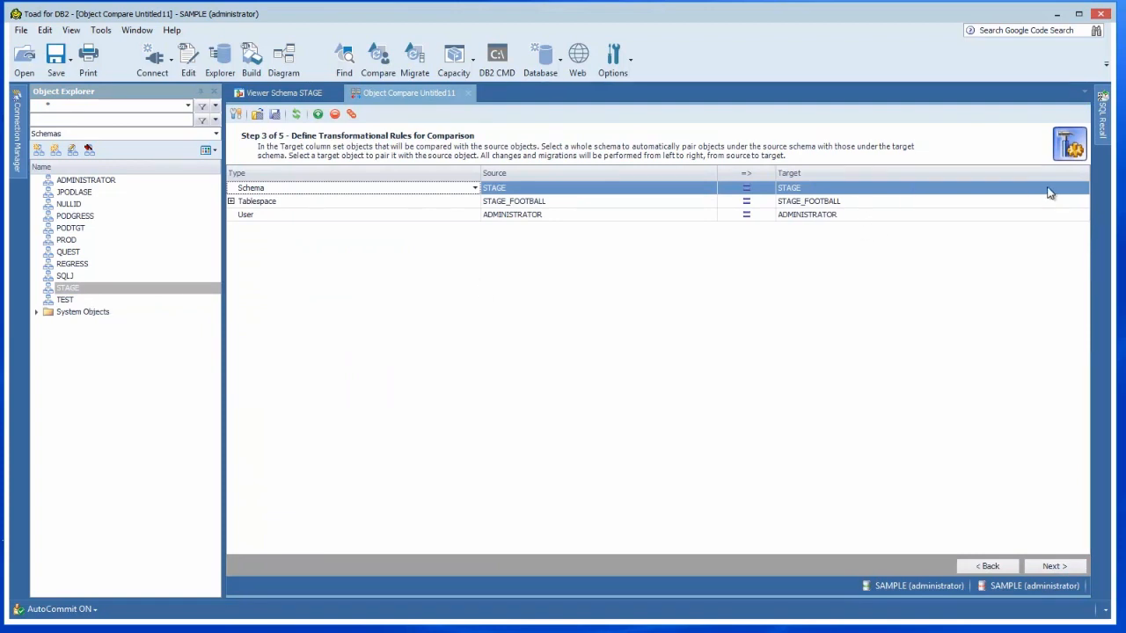
pyautogui.click(1081, 193)
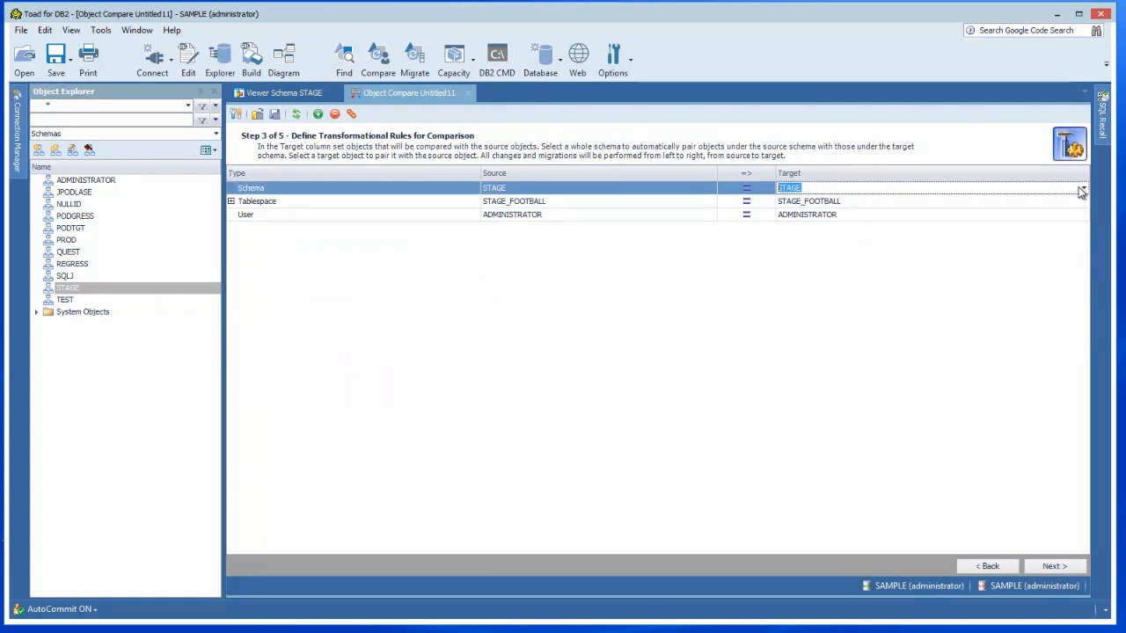
pyautogui.click(1082, 188)
pyautogui.click(791, 222)
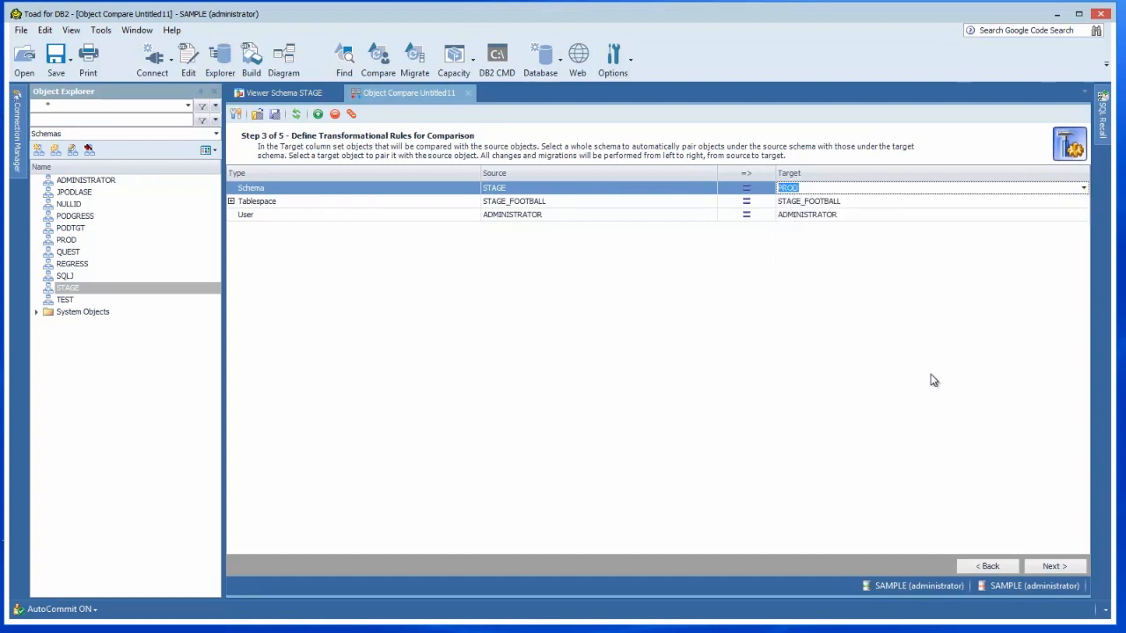
pyautogui.click(1043, 565)
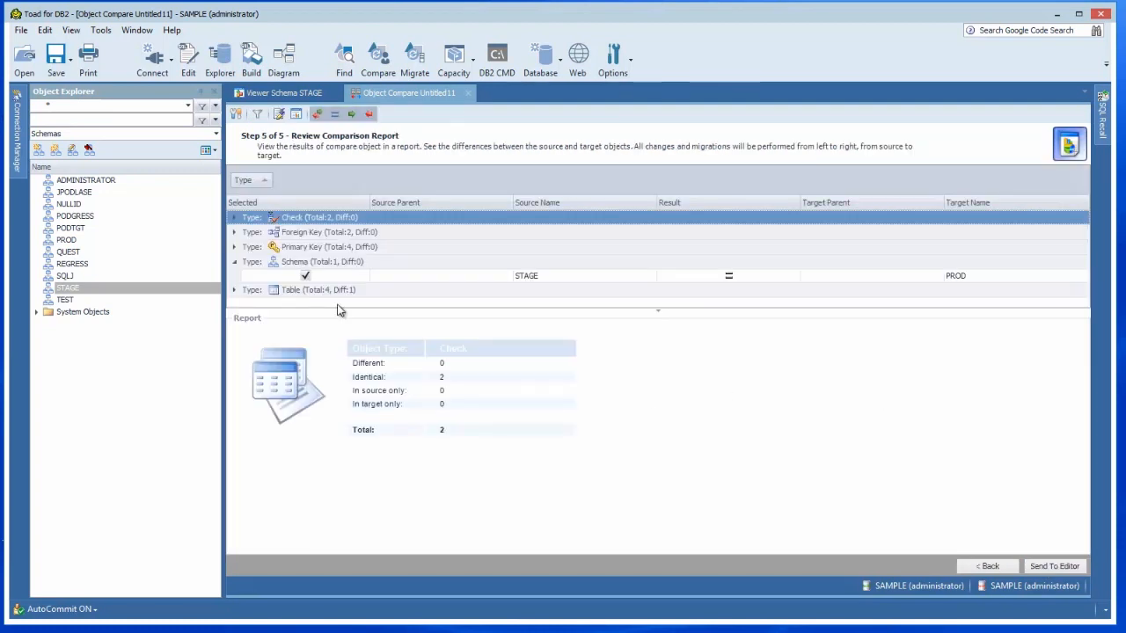
# Expand the table results in the comparison report and examine the side-by-side DDL of the football tables, ending with FOOTBALL_PHONE_NUMBERS
pyautogui.click(238, 291)
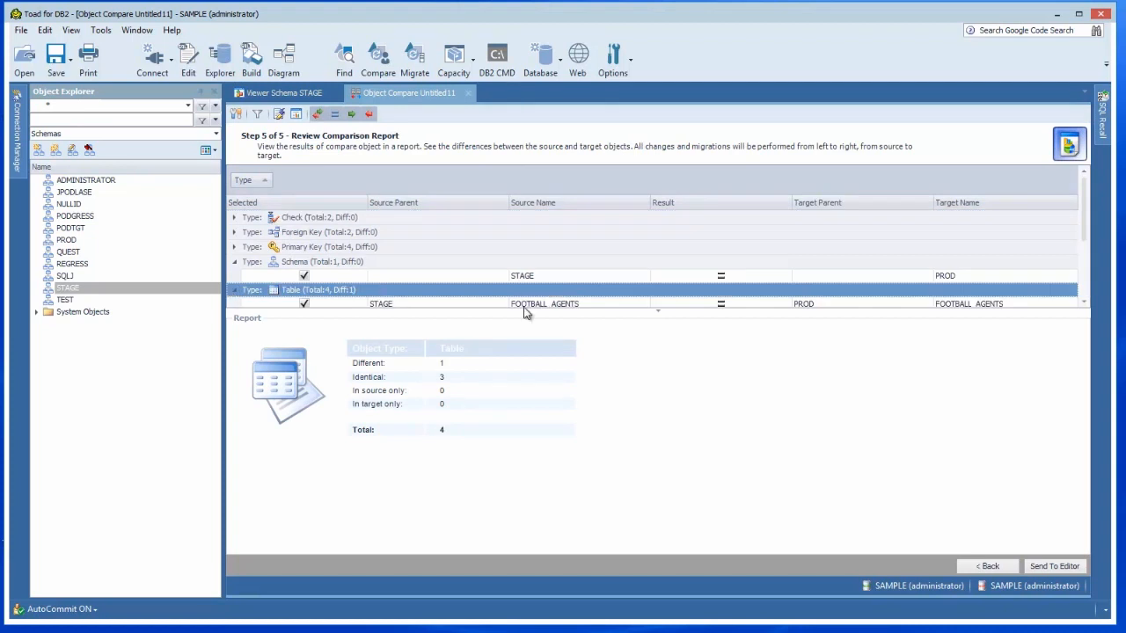
pyautogui.moveTo(515, 313); pyautogui.dragTo(518, 355)
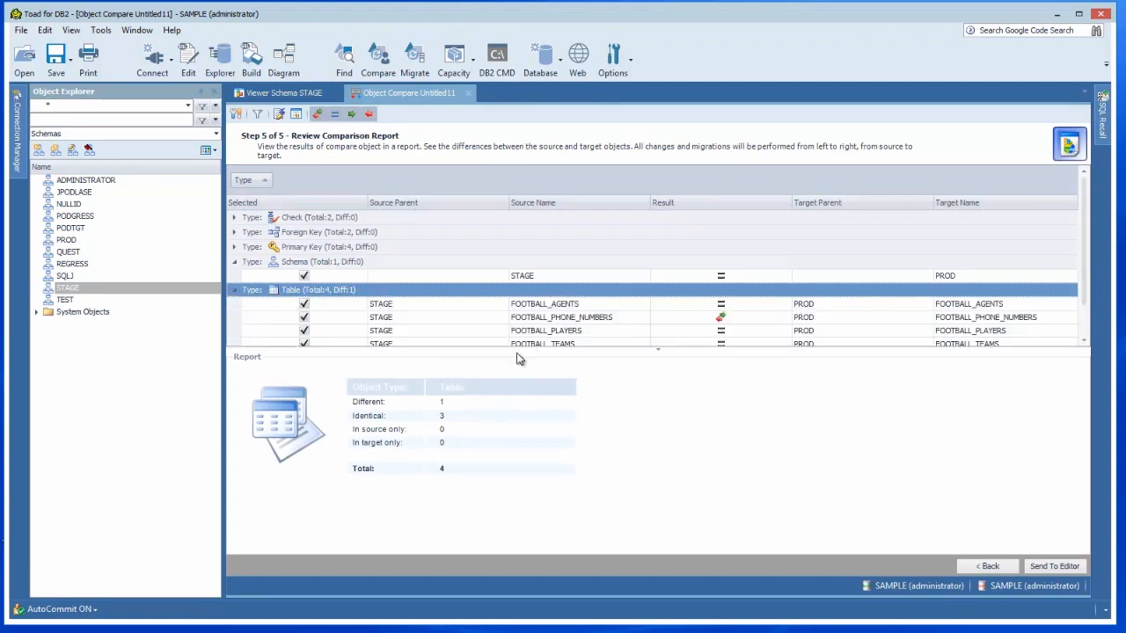
pyautogui.click(465, 307)
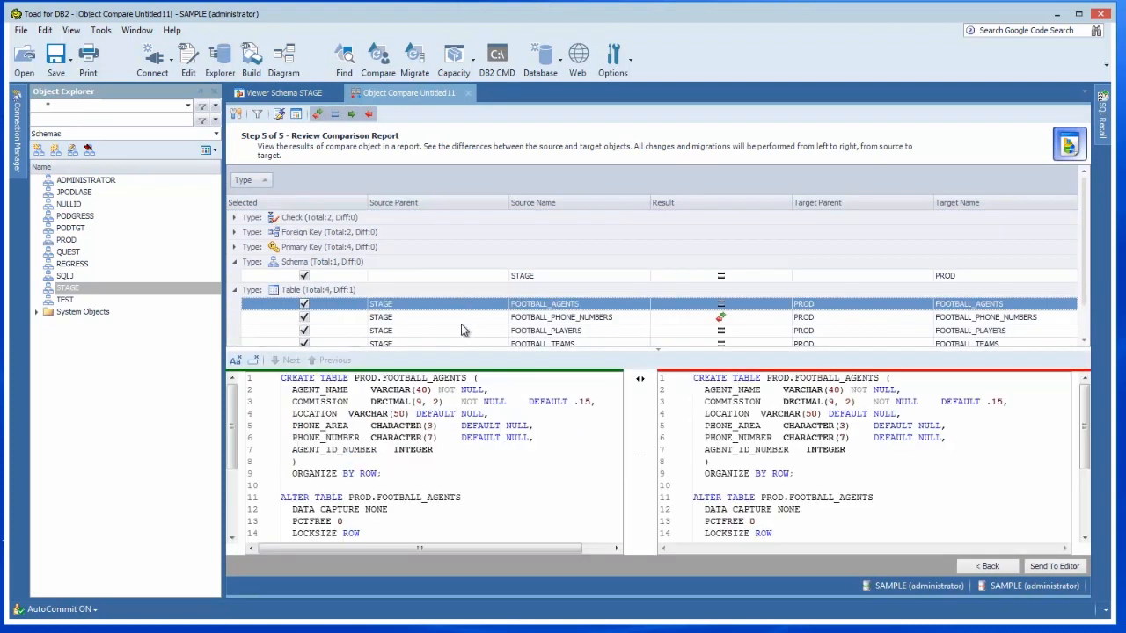
pyautogui.click(458, 335)
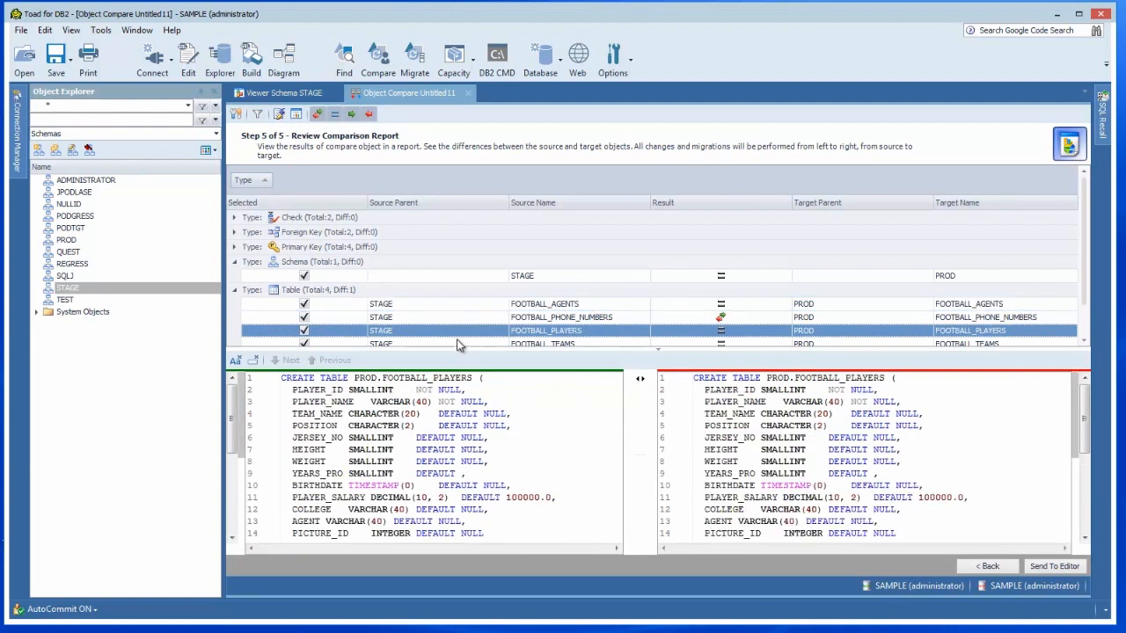
pyautogui.click(457, 343)
pyautogui.click(456, 304)
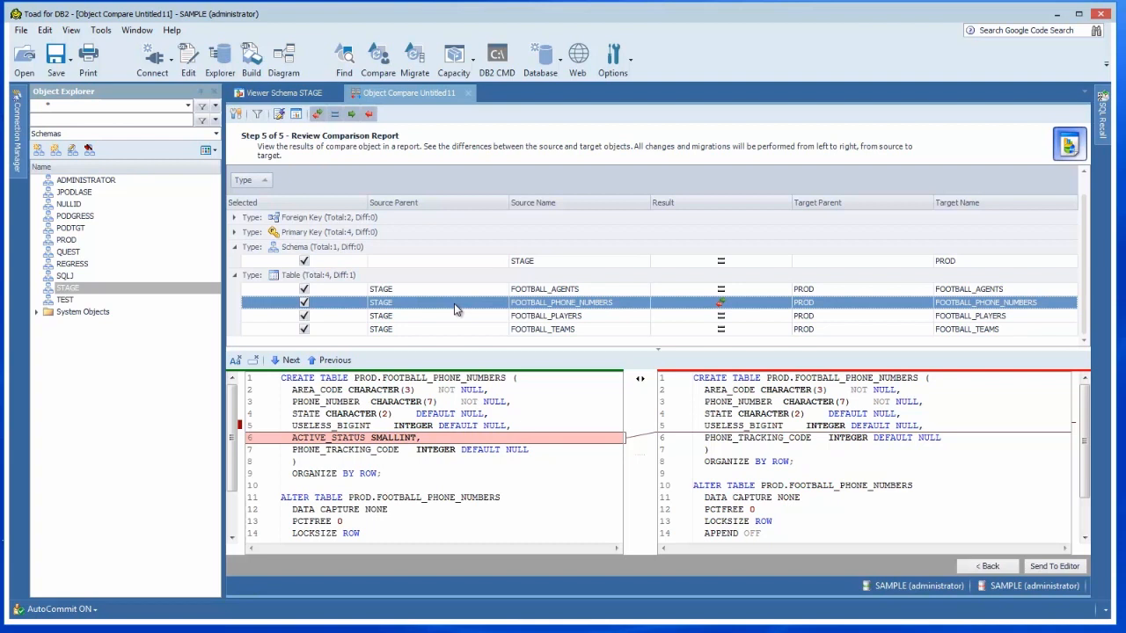
# Examine the advanced comparison options for tablespaces, COMPRESS keyword, range partition values, CCSID and index COLLECT STATISTICS, and leave without saving
pyautogui.click(234, 116)
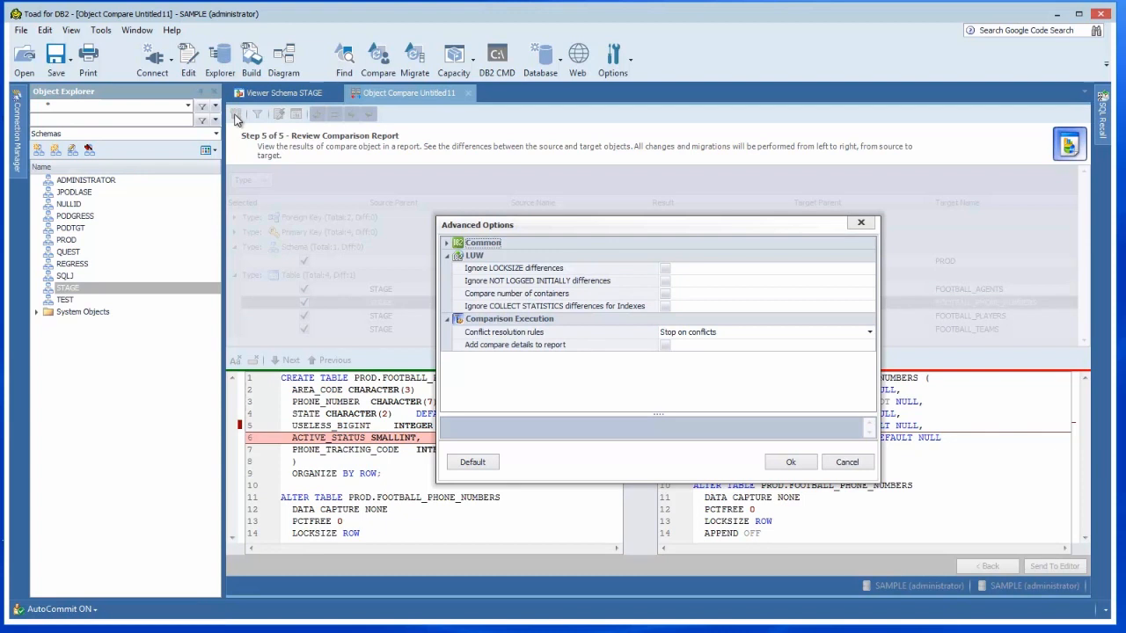
pyautogui.moveTo(525, 214); pyautogui.dragTo(526, 108)
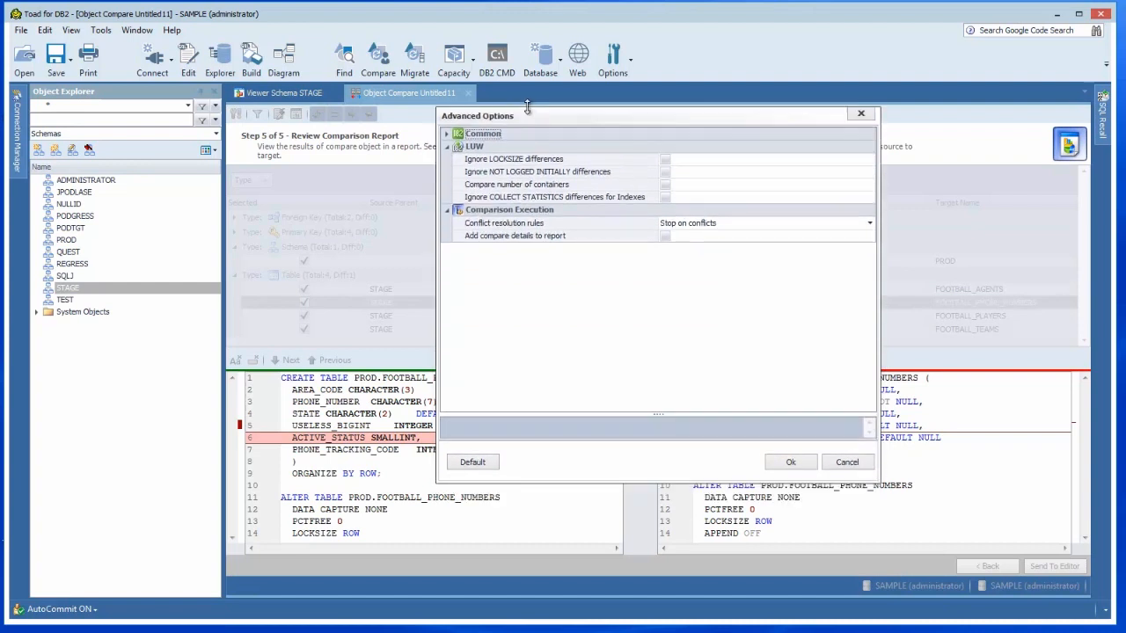
pyautogui.click(447, 134)
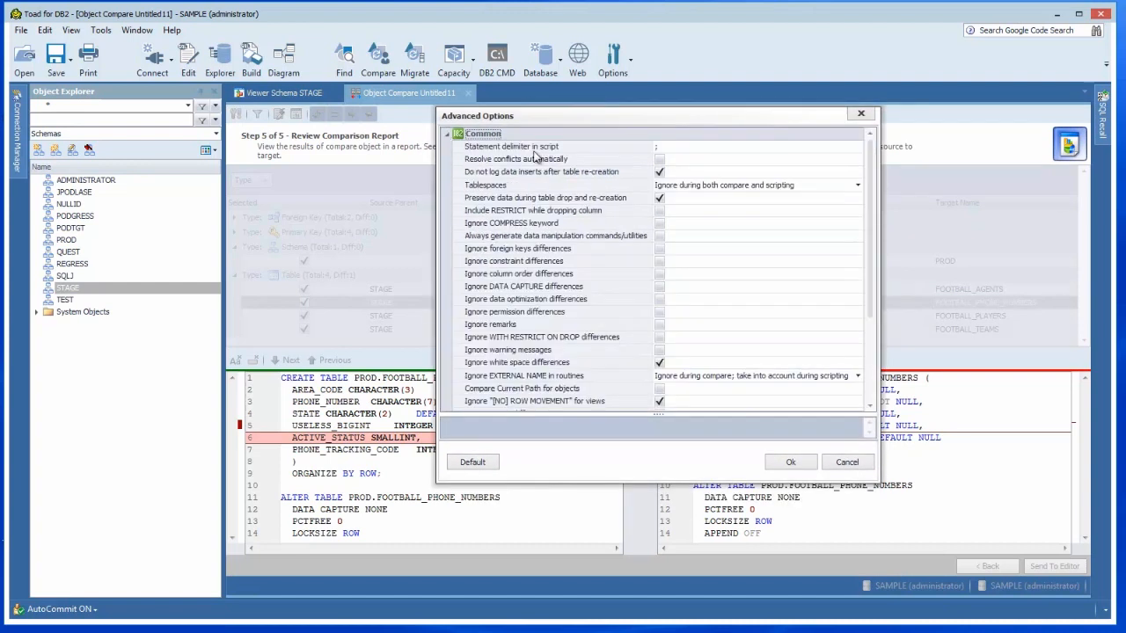
pyautogui.click(573, 185)
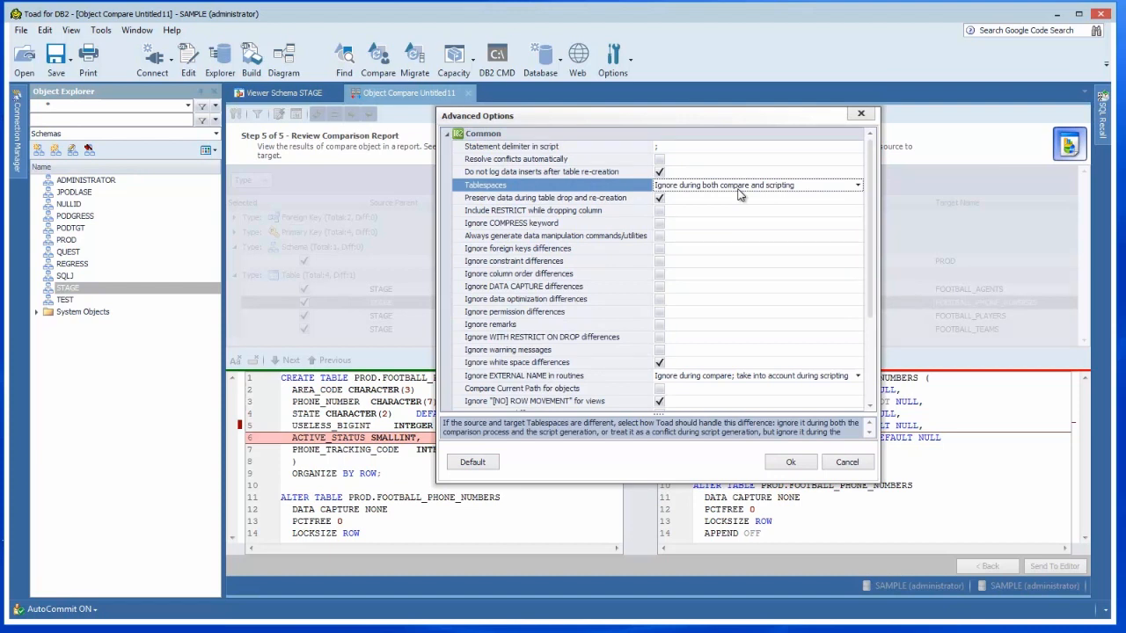
pyautogui.click(542, 224)
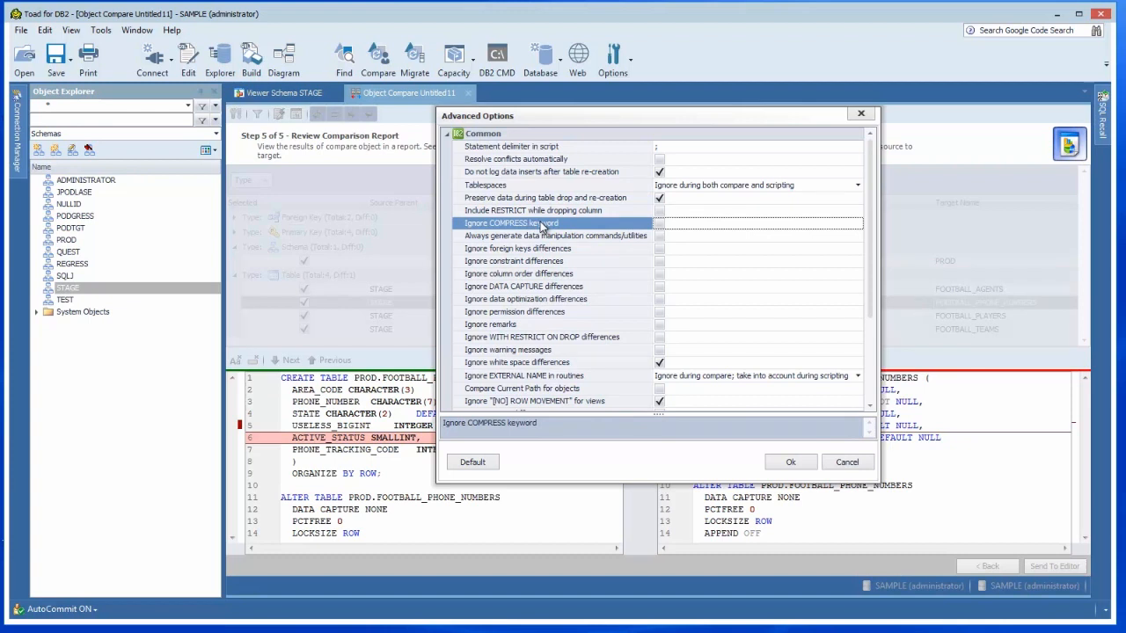
pyautogui.scroll(-1, 870, 319)
pyautogui.scroll(-2, 871, 319)
pyautogui.click(592, 351)
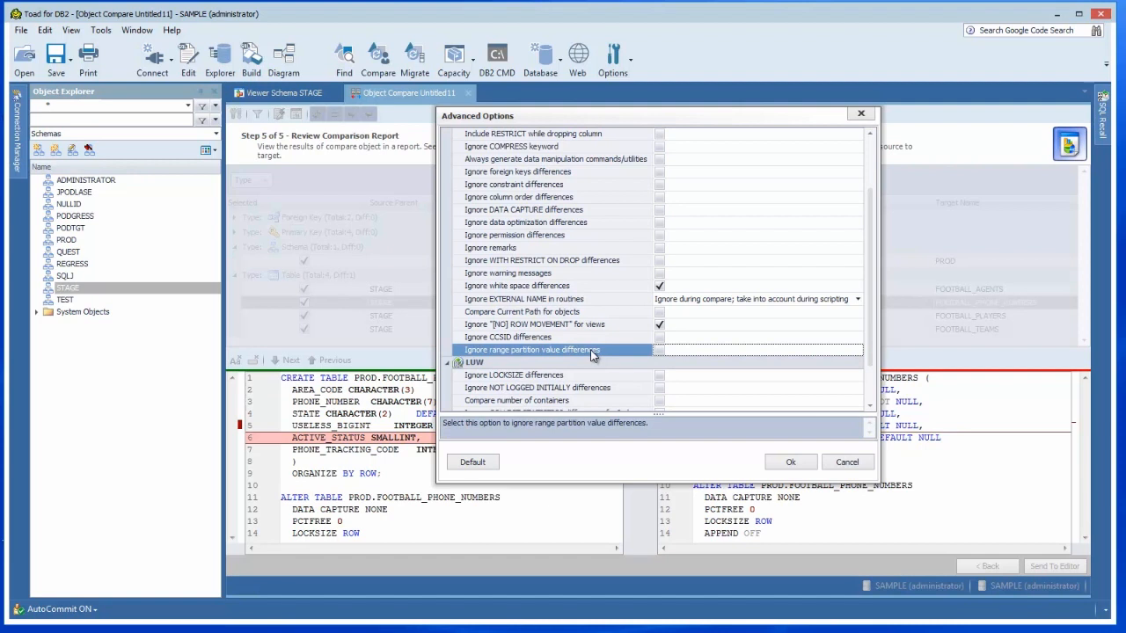
pyautogui.click(583, 338)
pyautogui.moveTo(872, 341); pyautogui.dragTo(872, 396)
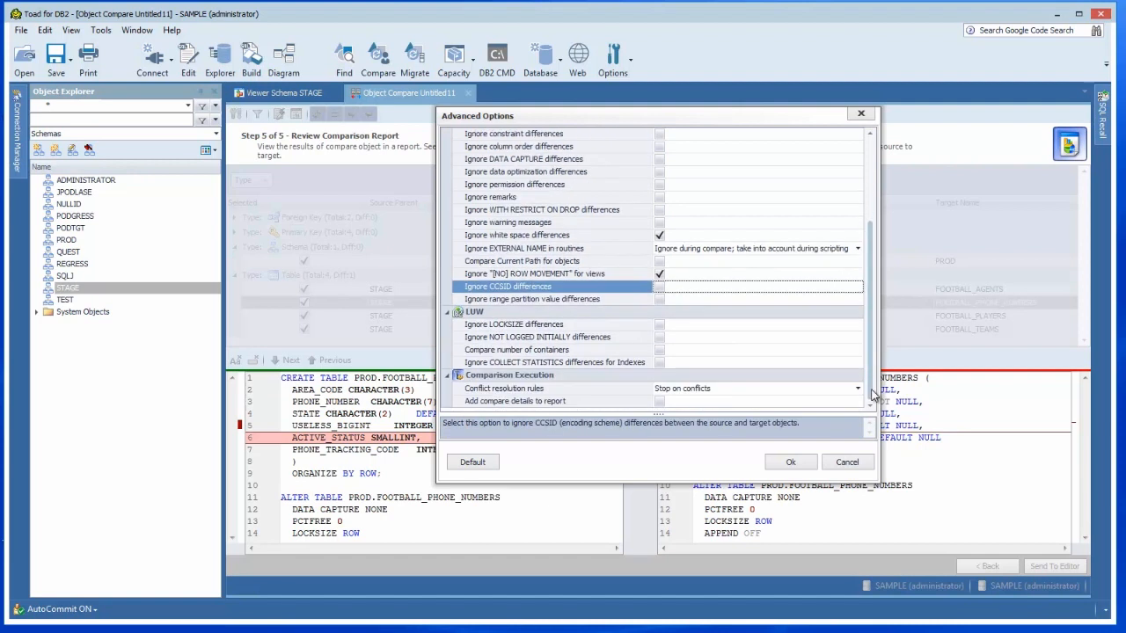
pyautogui.click(542, 363)
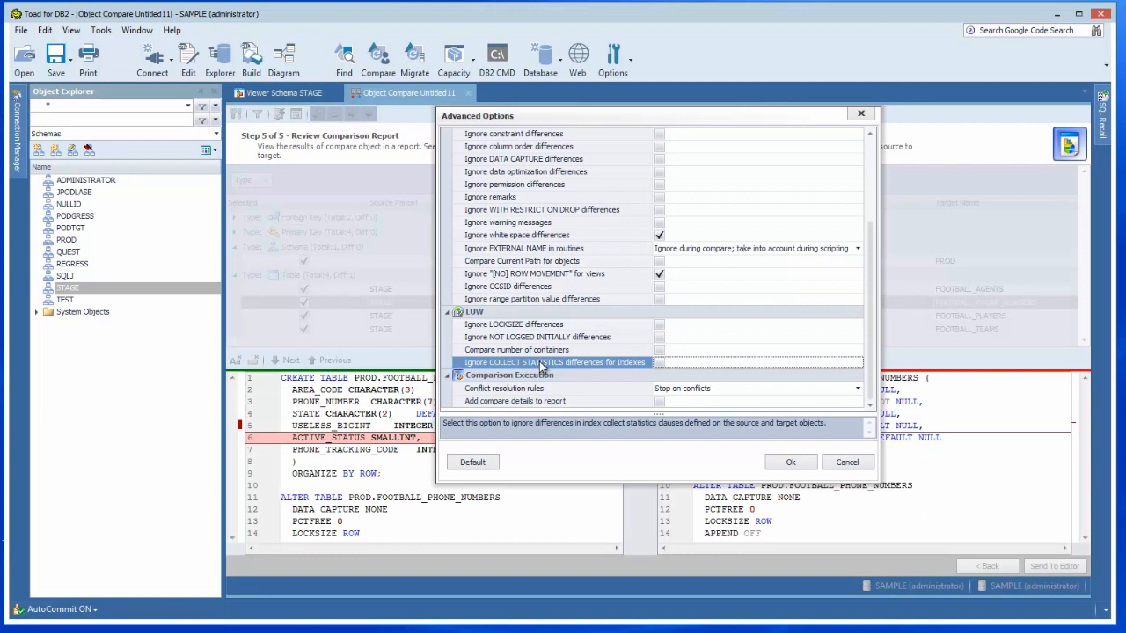
pyautogui.click(847, 462)
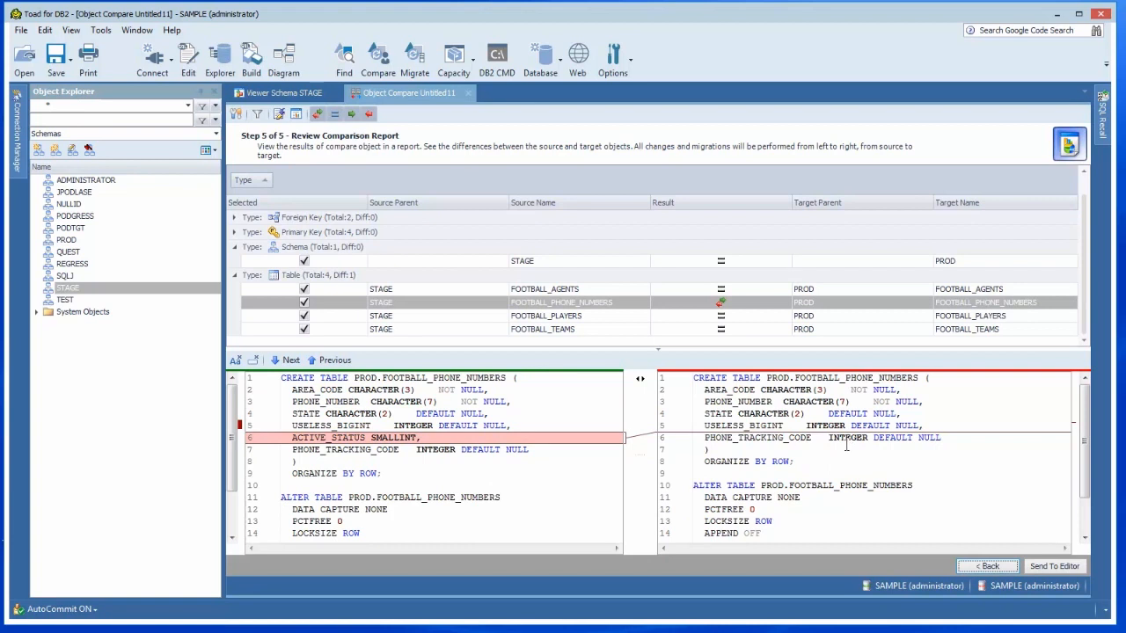
# Close the schema comparison and start an object comparison for the table ADMINISTRATOR.POD_PART_3_TEST
pyautogui.click(468, 93)
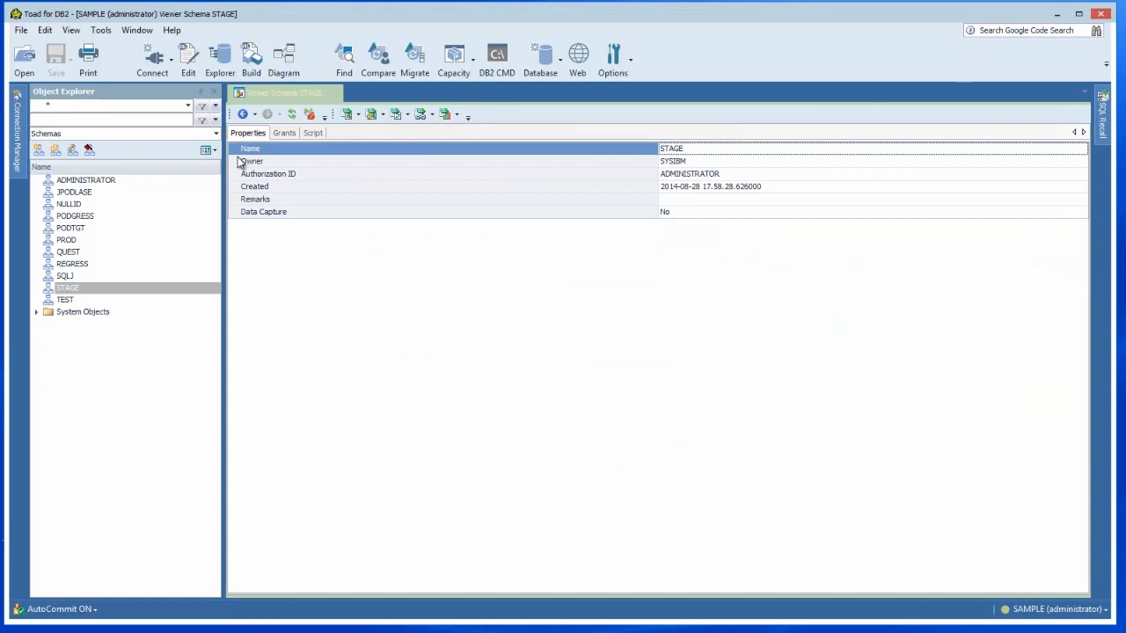
pyautogui.click(215, 133)
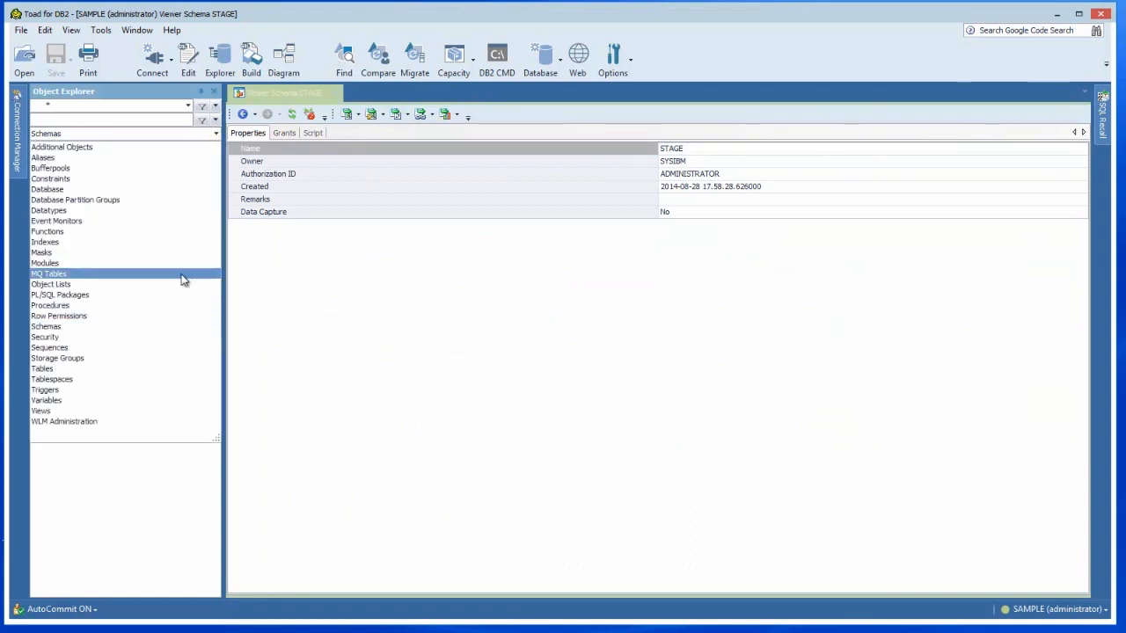
pyautogui.click(126, 369)
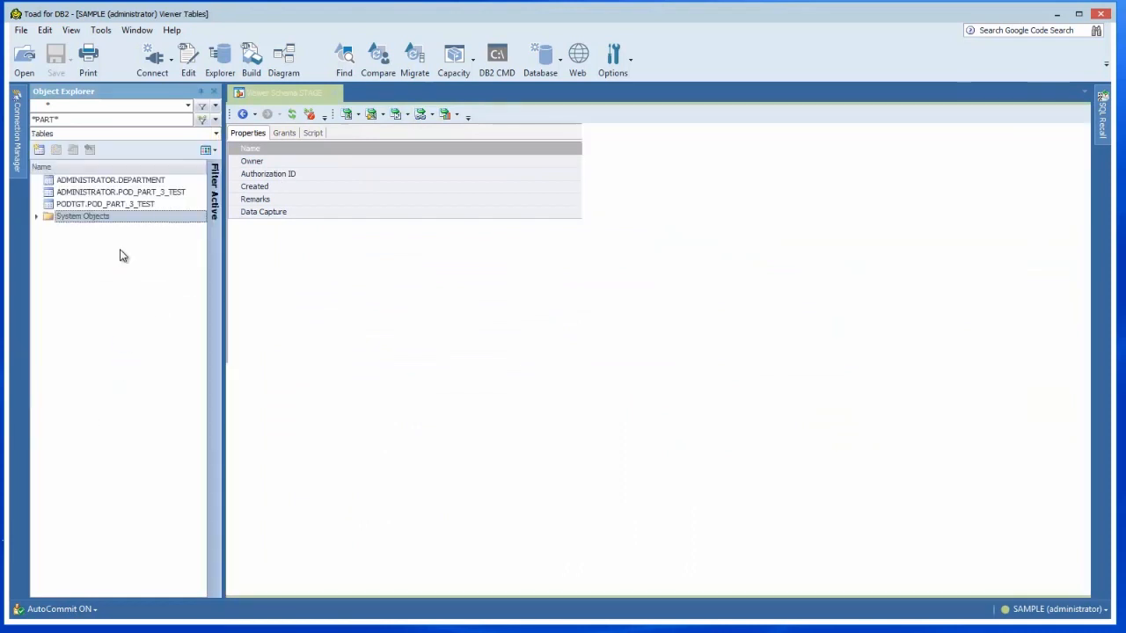
pyautogui.click(149, 192)
pyautogui.rightClick(149, 193)
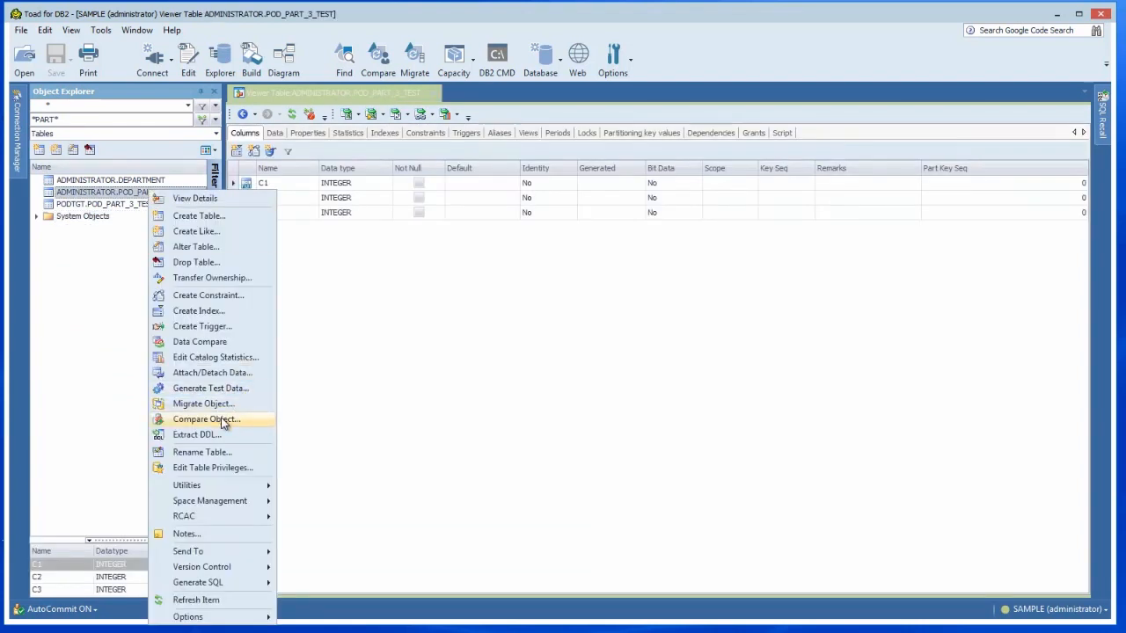
pyautogui.click(264, 420)
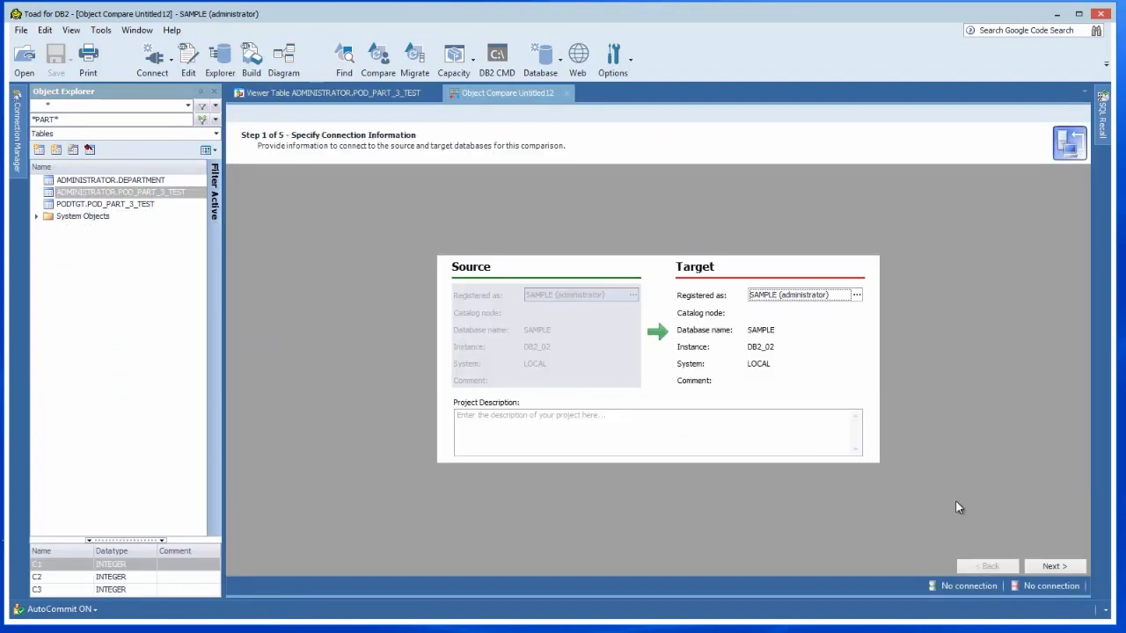
# Keep the SAMPLE connections, map the ADMINISTRATOR source schema to the PODTGT target schema, and run the comparison
pyautogui.click(1072, 570)
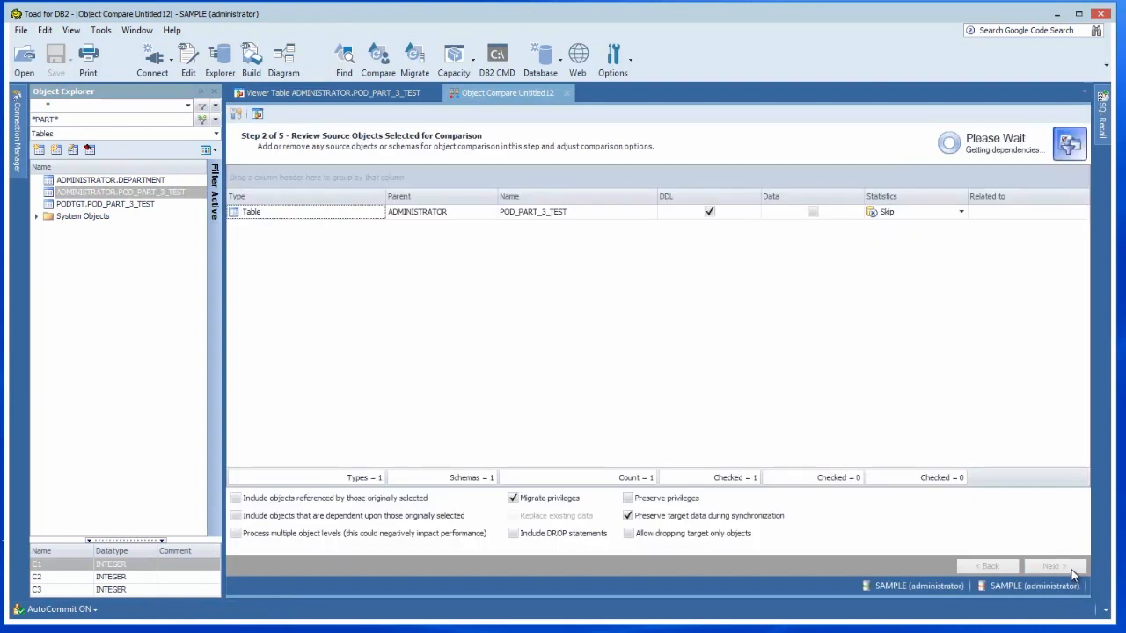
pyautogui.click(1072, 568)
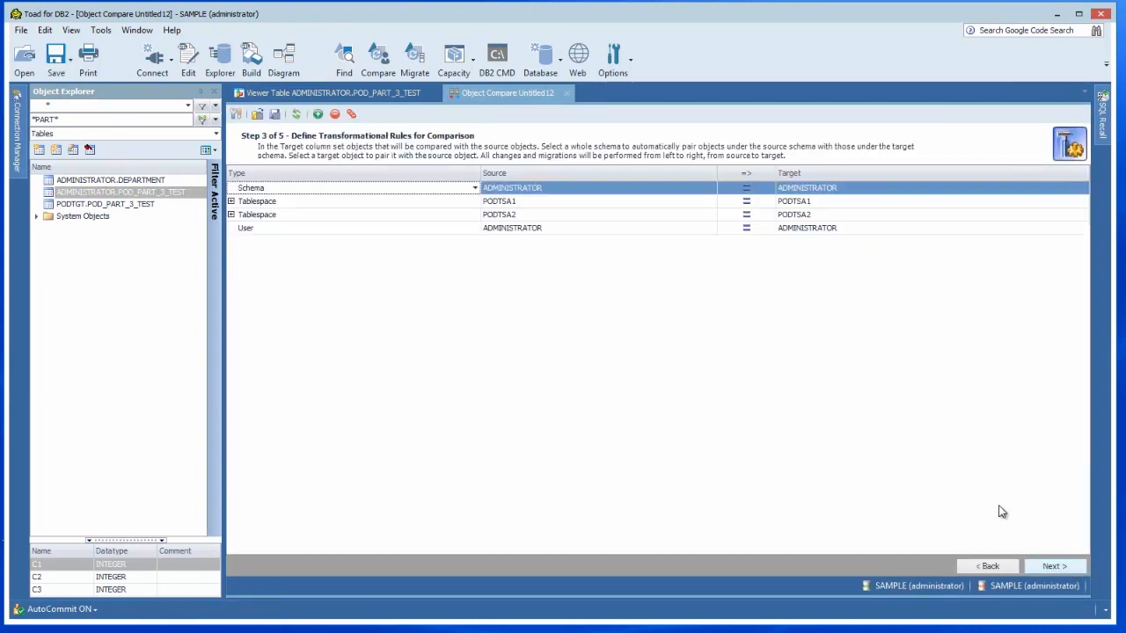
pyautogui.click(867, 192)
pyautogui.click(1082, 189)
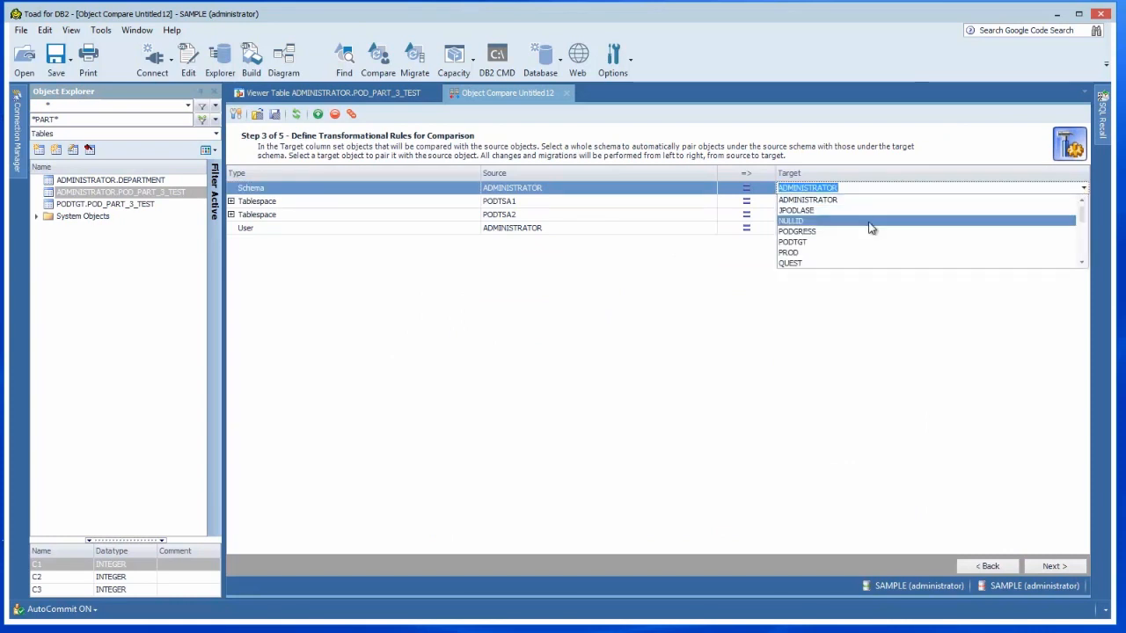
pyautogui.click(835, 242)
pyautogui.click(1053, 567)
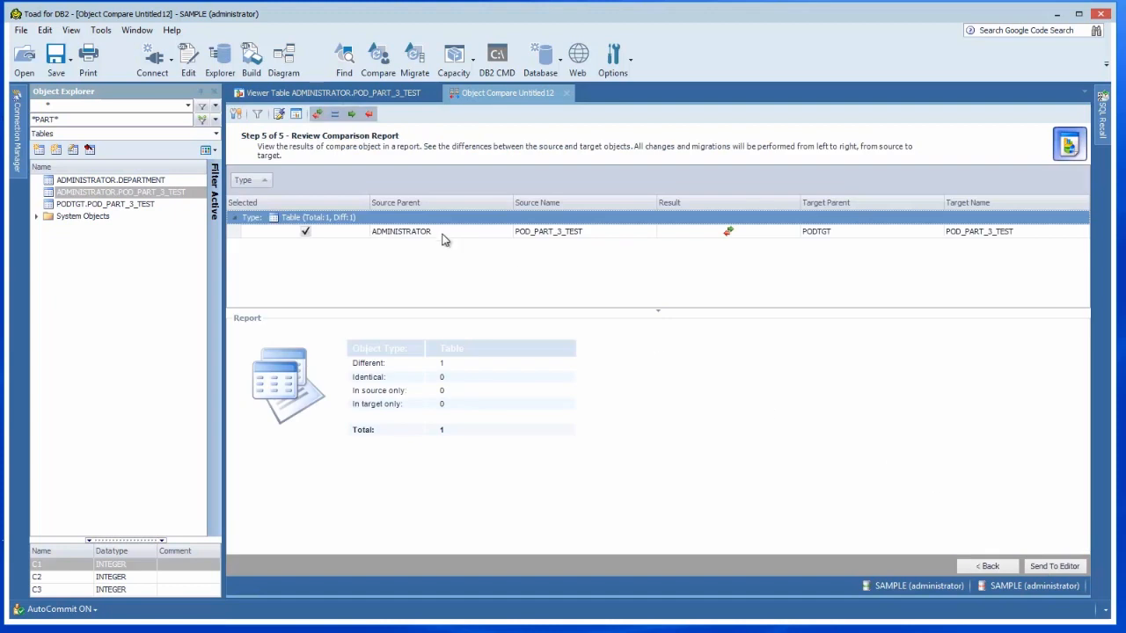
# Examine the side-by-side DDL of POD_PART_3_TEST and return to the transformational rules
pyautogui.click(445, 233)
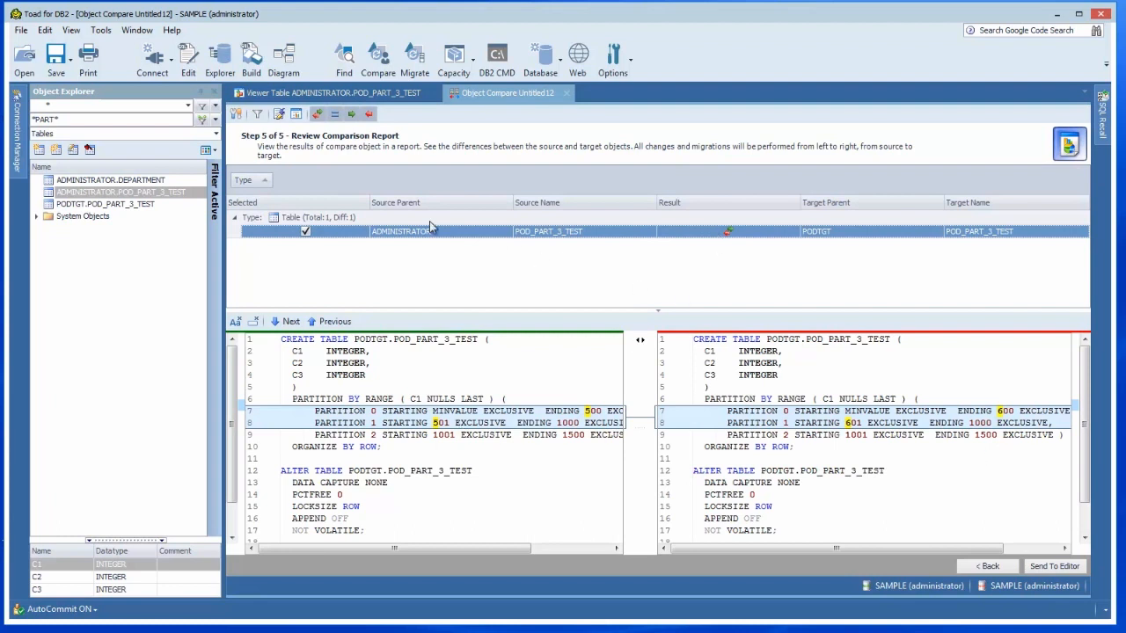
pyautogui.click(985, 567)
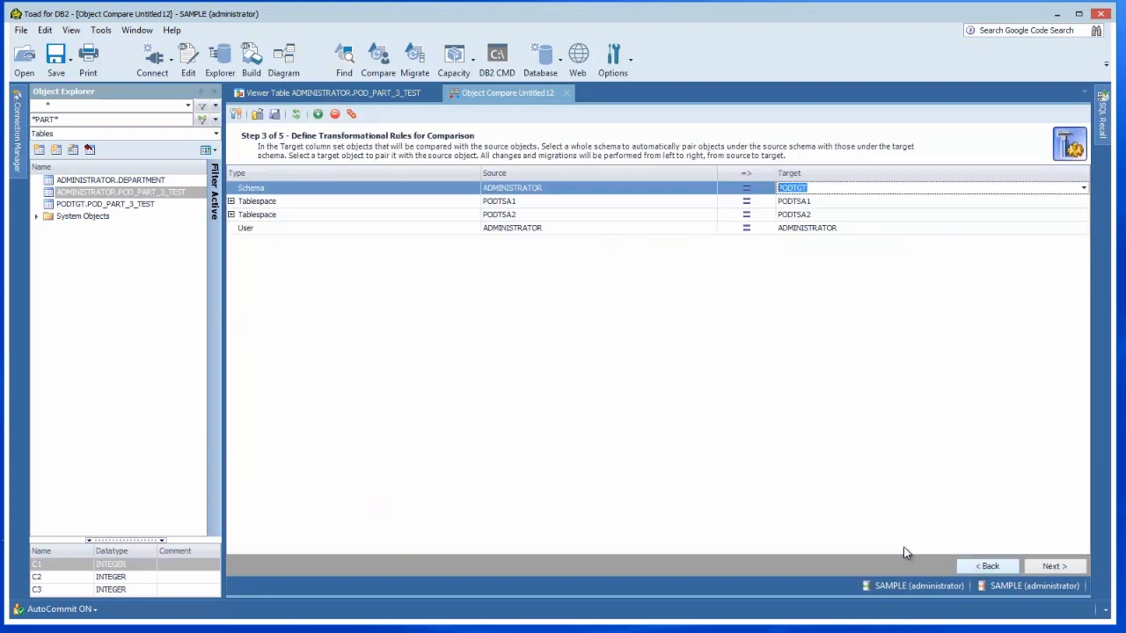
# Turn on "Ignore range partition value differences" in the advanced comparison options and save the setting
pyautogui.click(235, 114)
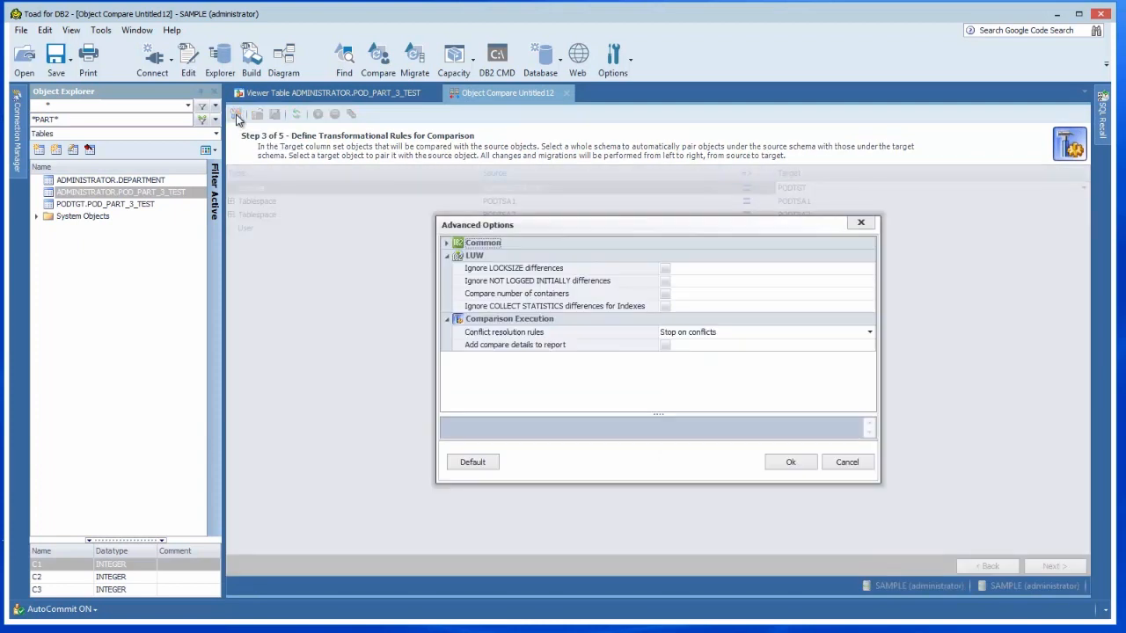
pyautogui.click(448, 244)
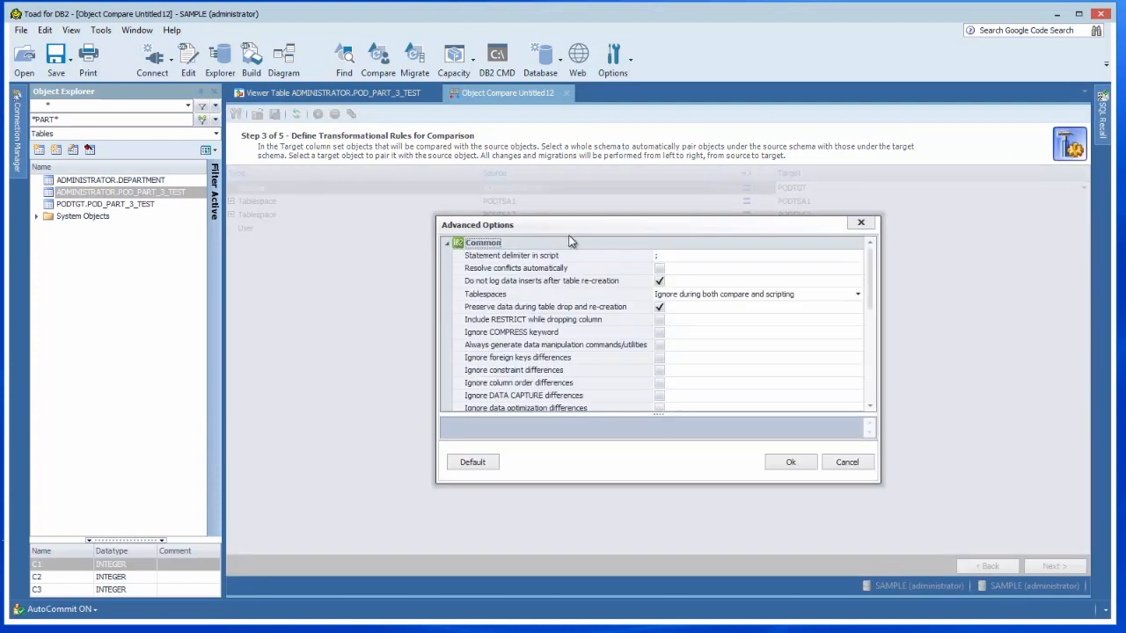
pyautogui.scroll(-7, 869, 318)
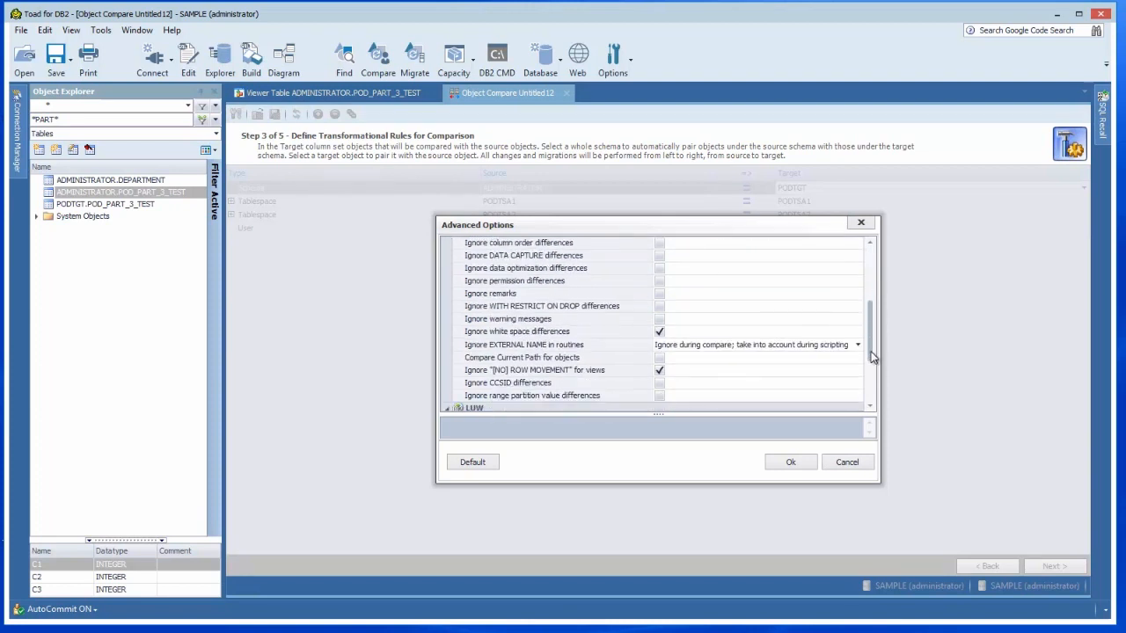
pyautogui.click(659, 358)
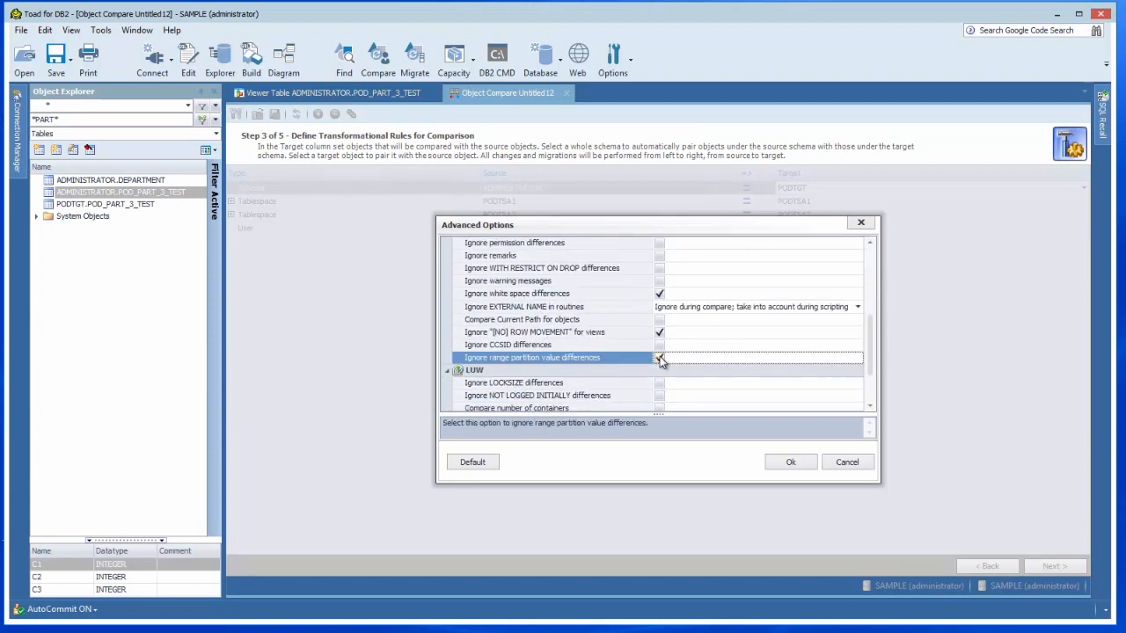
pyautogui.click(796, 464)
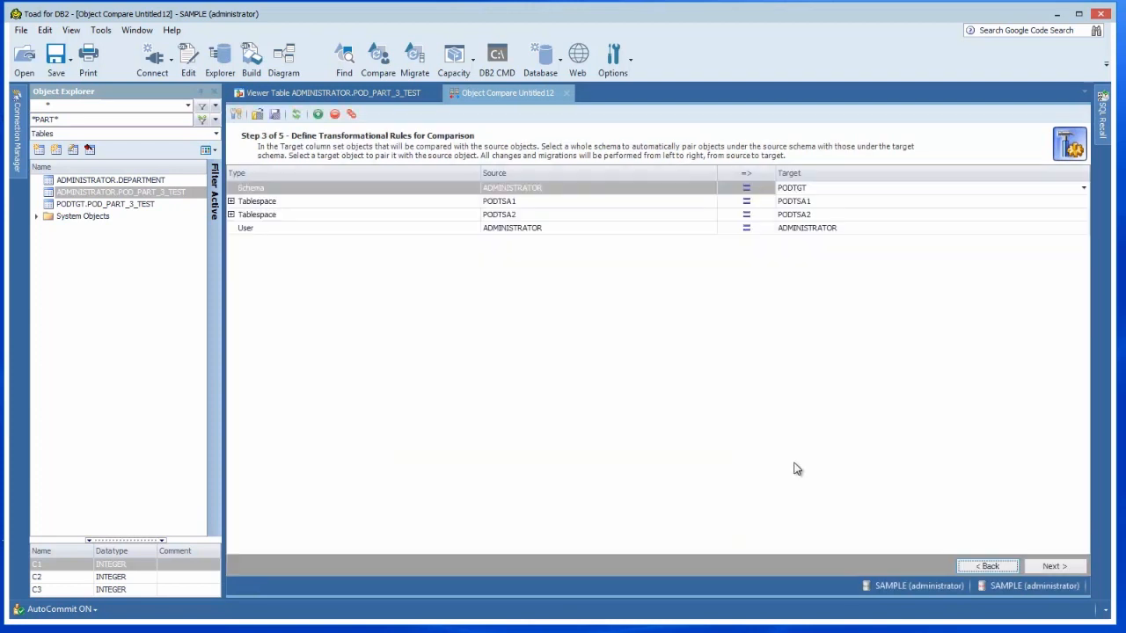
# Rerun the object comparison and display the side-by-side DDL of POD_PART_3_TEST from the comparison report
pyautogui.click(1053, 566)
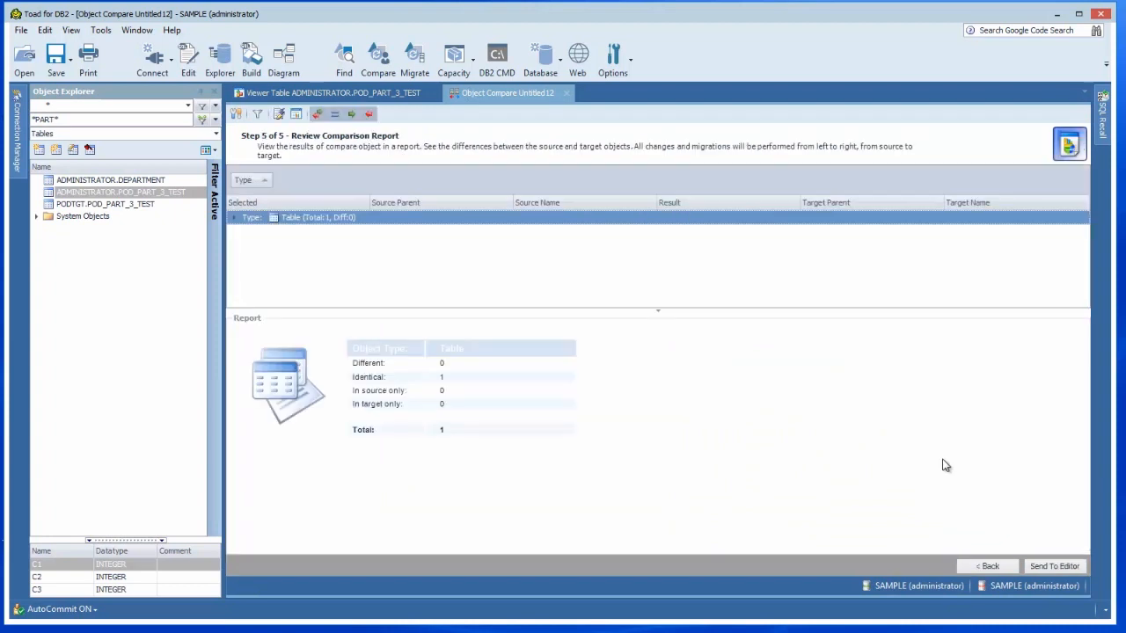
pyautogui.click(235, 218)
pyautogui.click(685, 233)
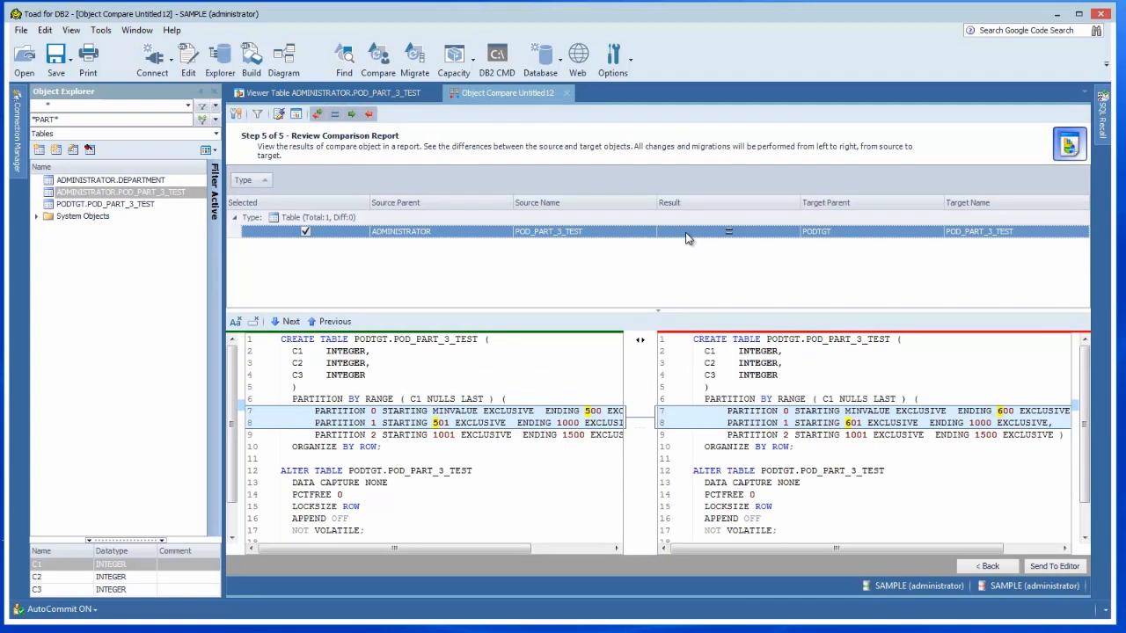